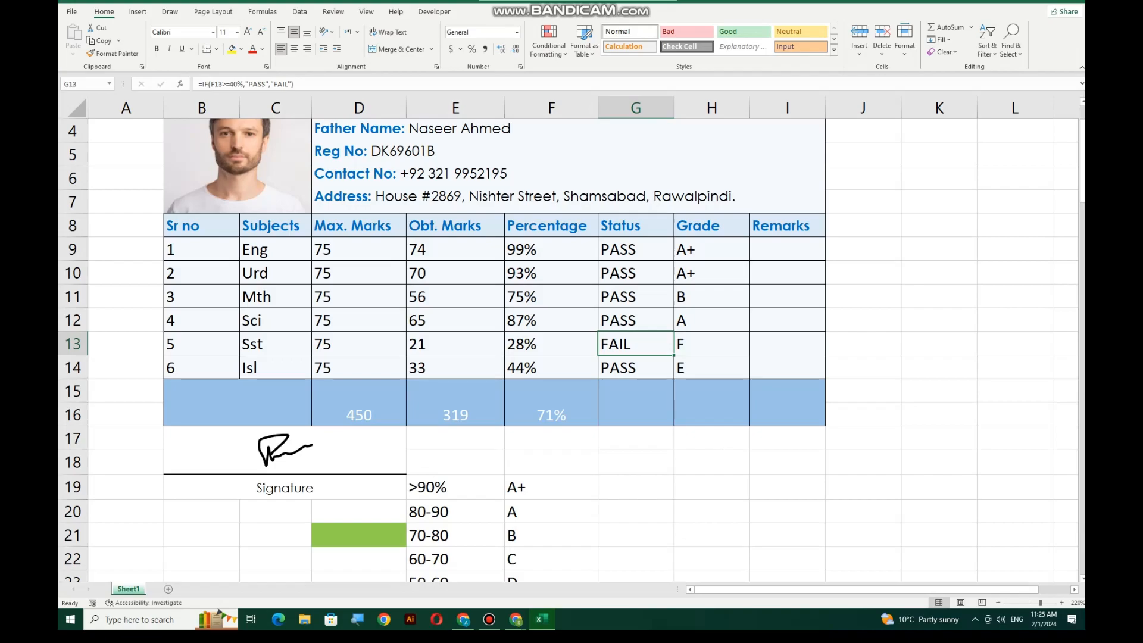
# Inspect the PASS/FAIL formulas in the Status cells for Eng and Sst
pyautogui.click(636, 249)
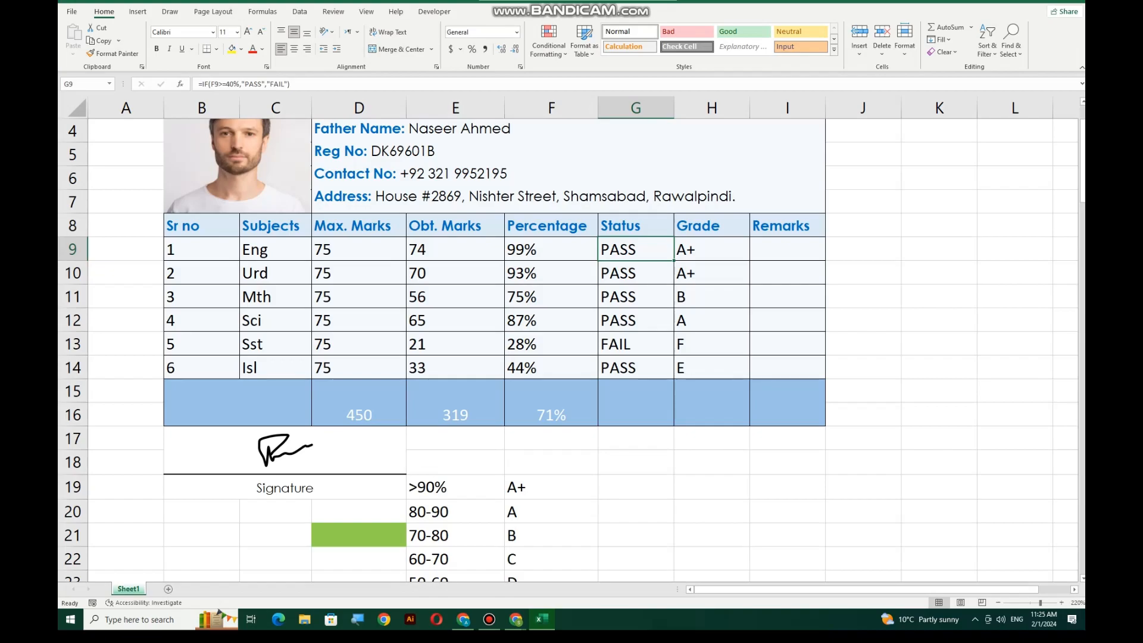
pyautogui.click(636, 344)
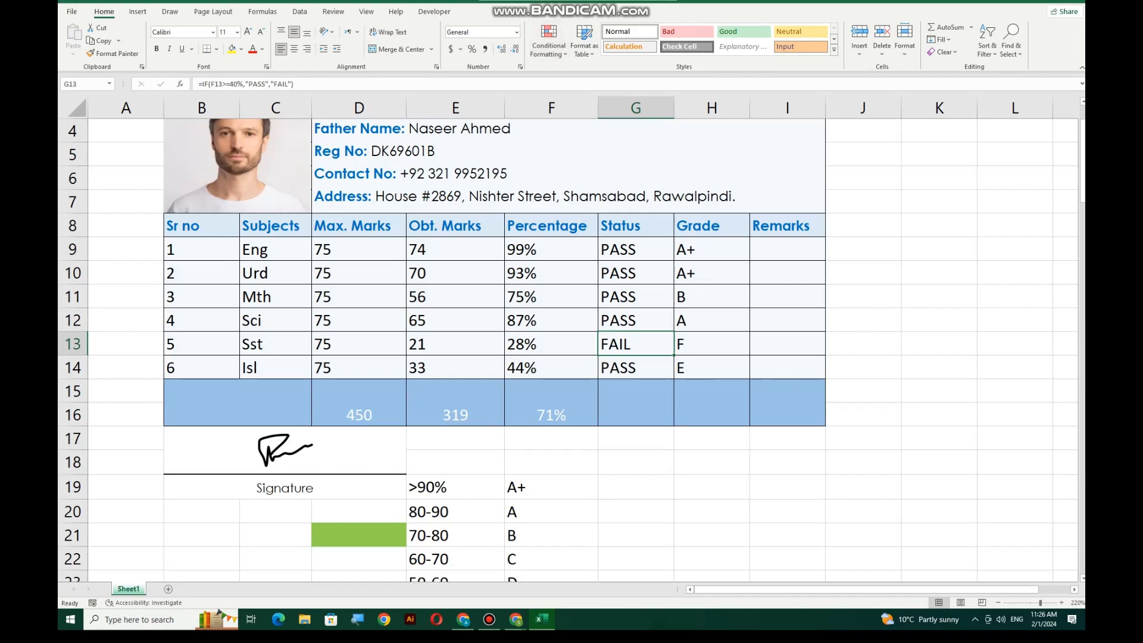
# Select the Status results in G9:G14 and review the available conditional formatting rule categories
pyautogui.moveTo(636, 248); pyautogui.dragTo(636, 367)
pyautogui.moveTo(636, 249); pyautogui.dragTo(636, 367)
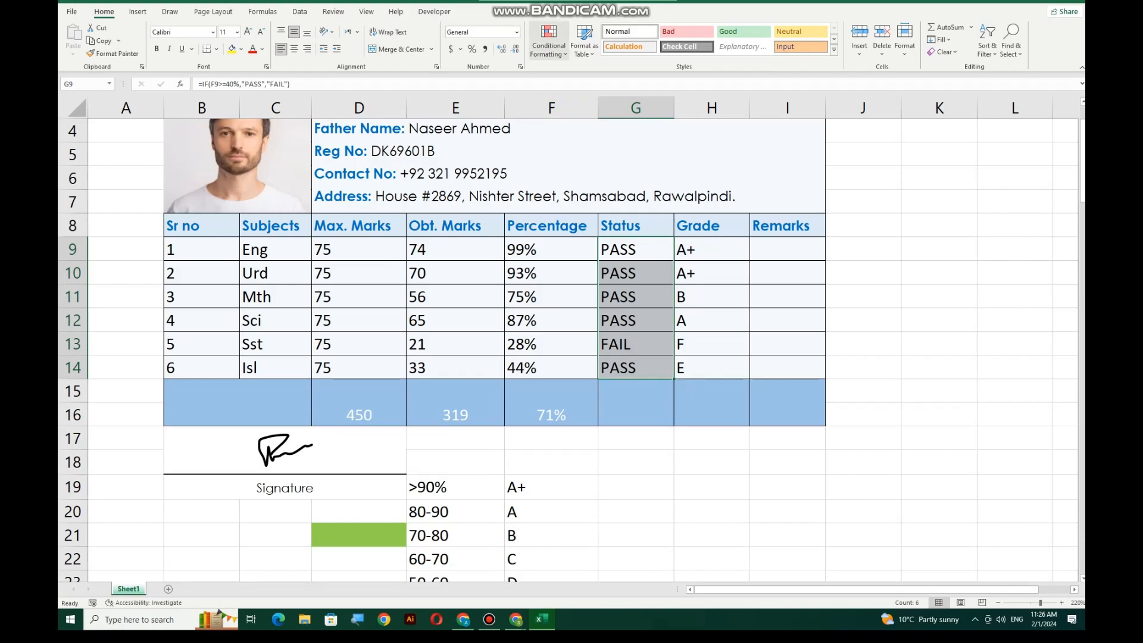
pyautogui.click(549, 42)
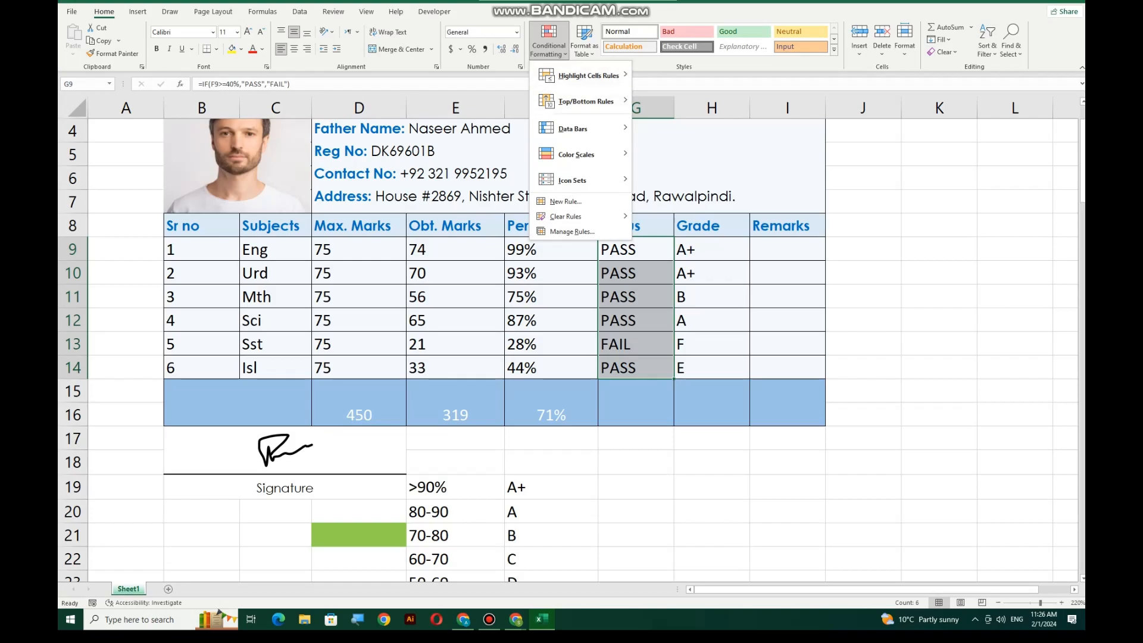
pyautogui.press('Escape')
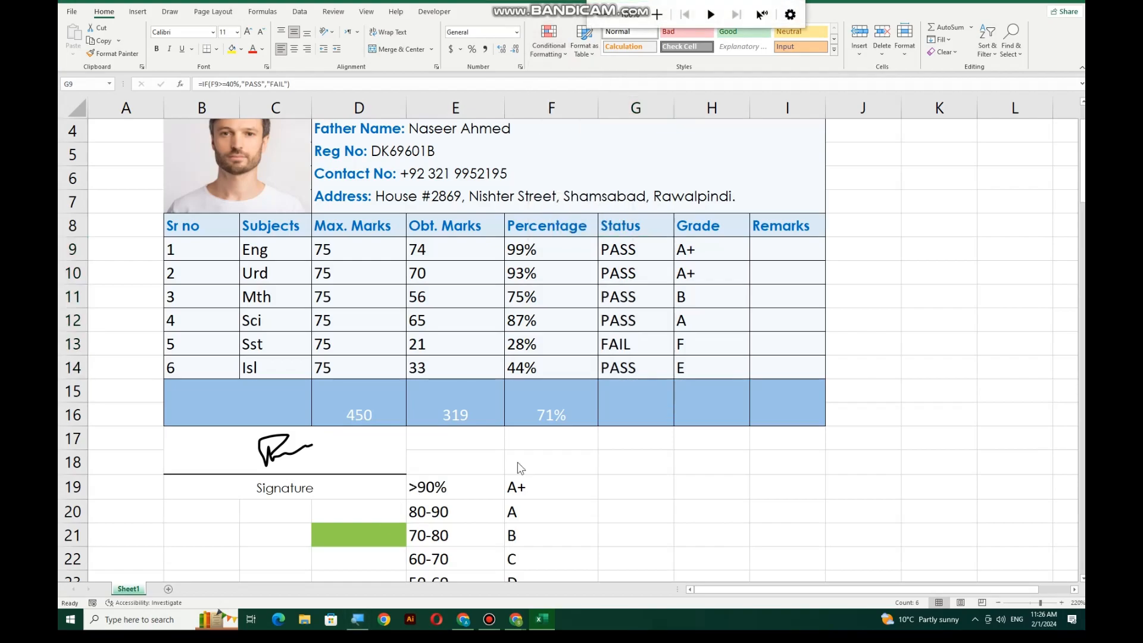
pyautogui.click(657, 14)
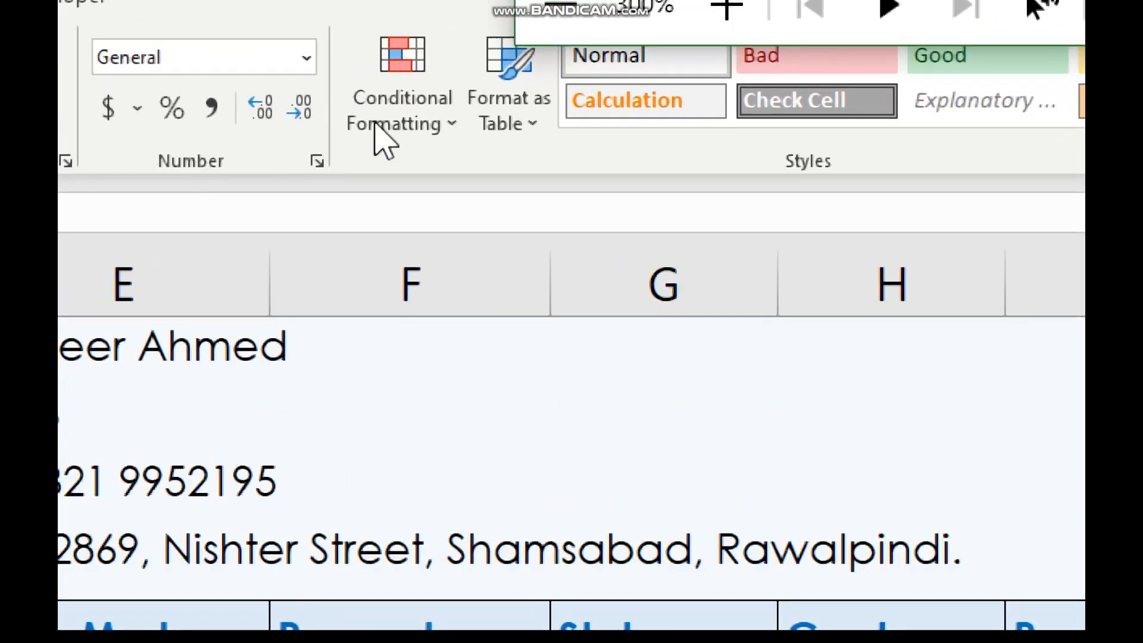
pyautogui.click(427, 126)
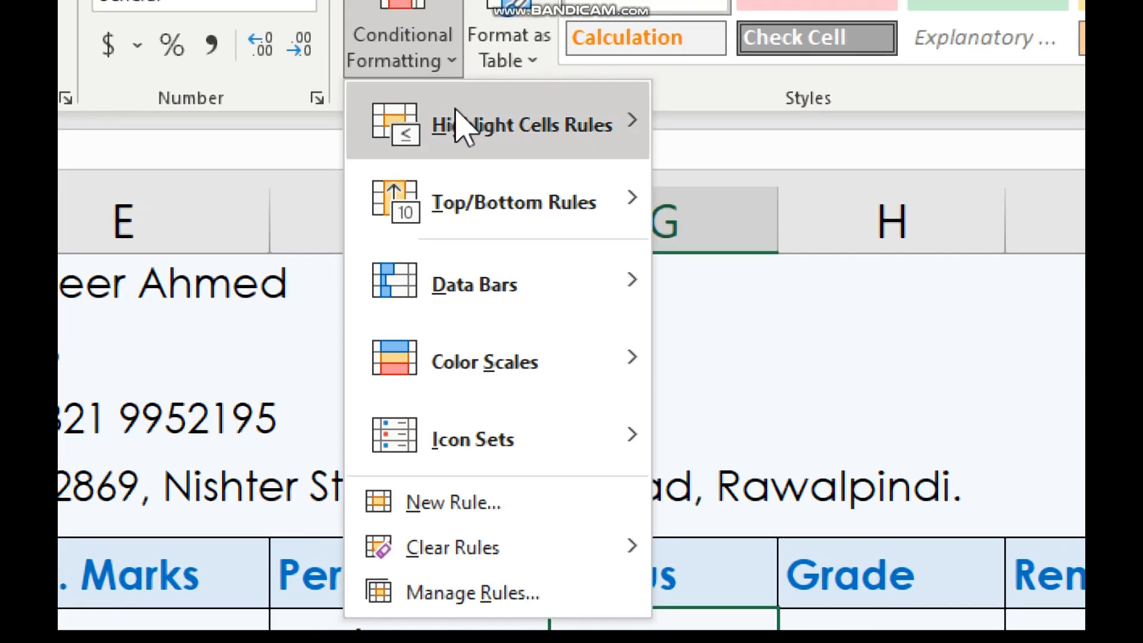
pyautogui.moveTo(494, 140)
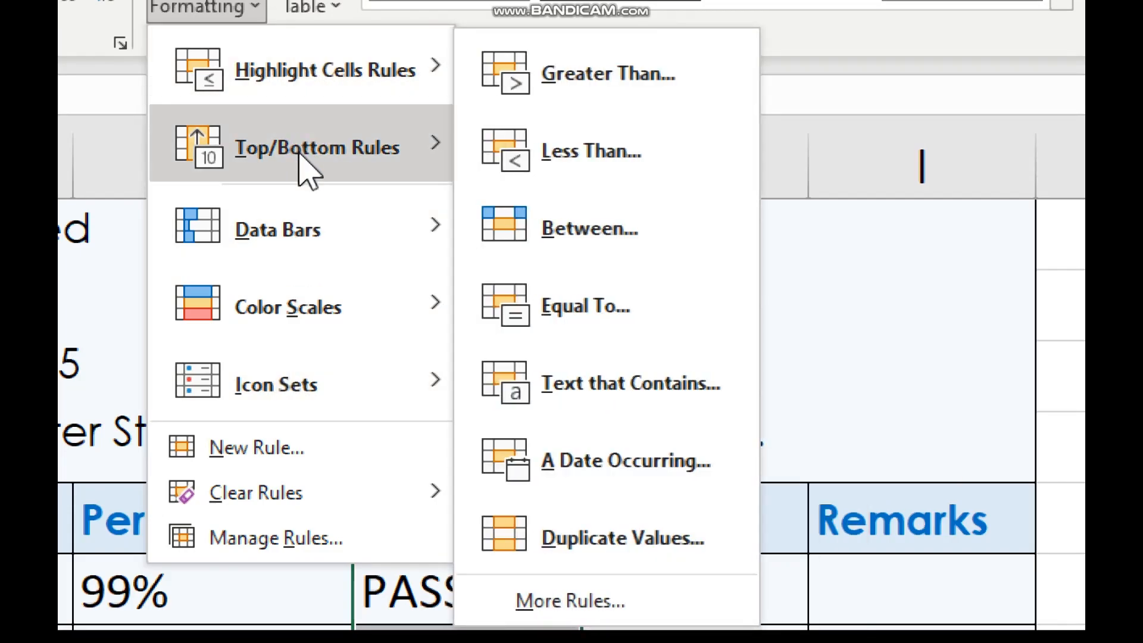
pyautogui.moveTo(299, 156)
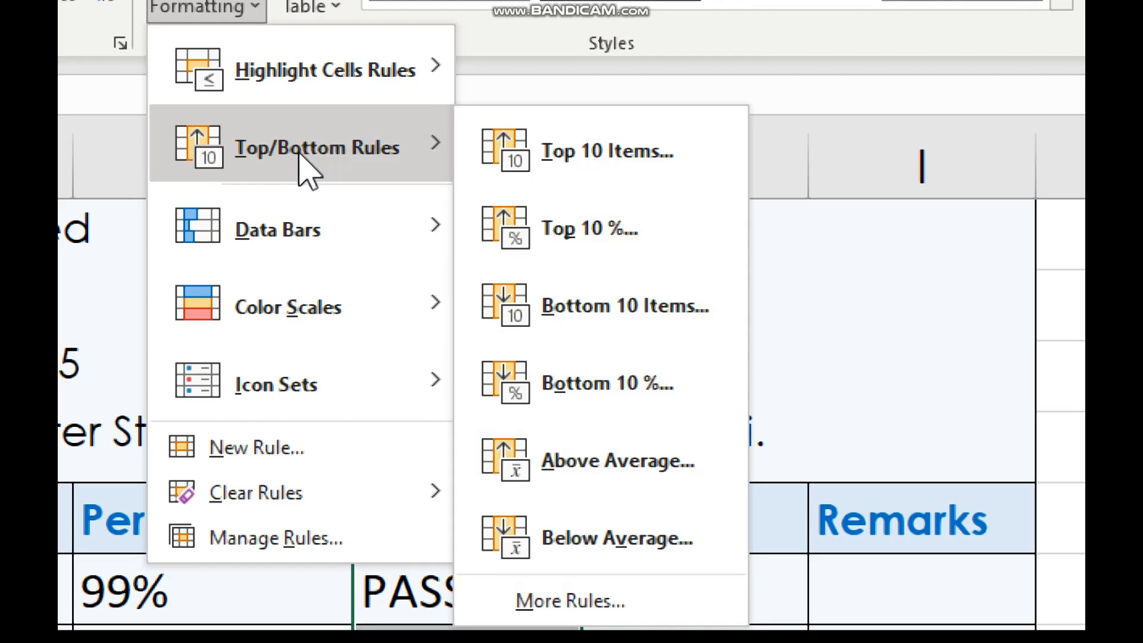
pyautogui.moveTo(273, 227)
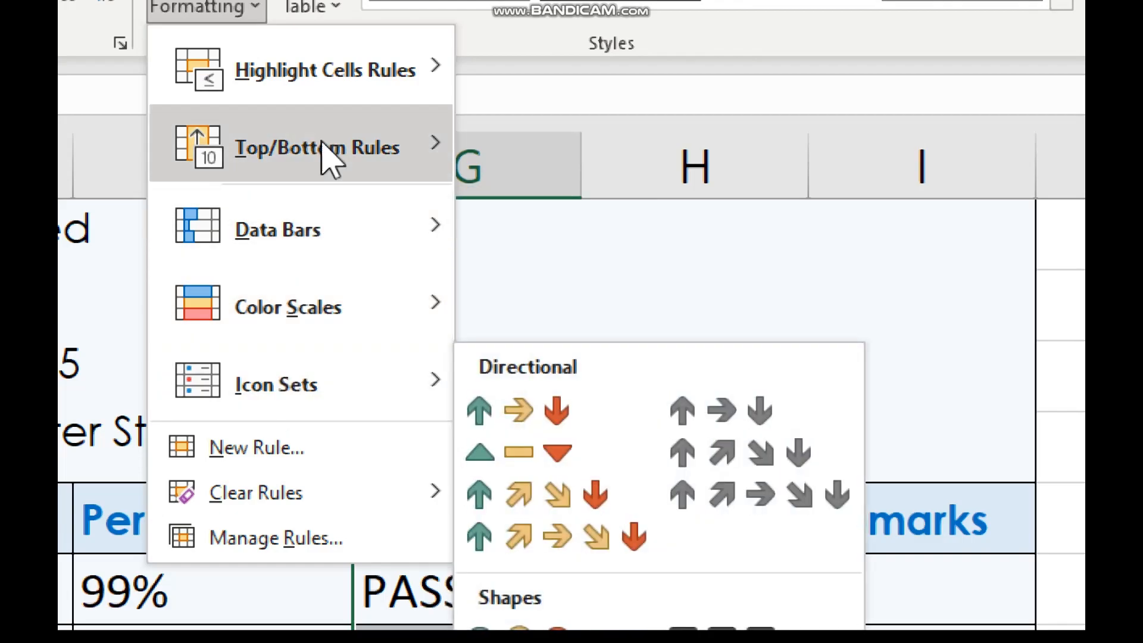
pyautogui.moveTo(340, 80)
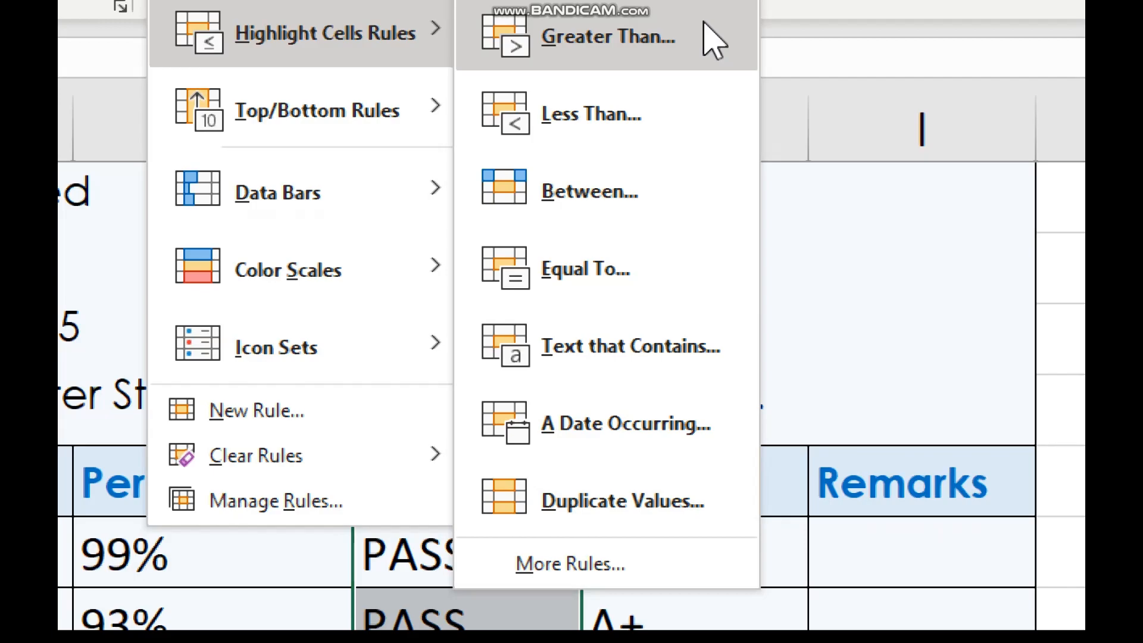
# Add a Text that Contains rule formatting Status cells with PASS in Green Fill with Dark Green Text
pyautogui.click(668, 364)
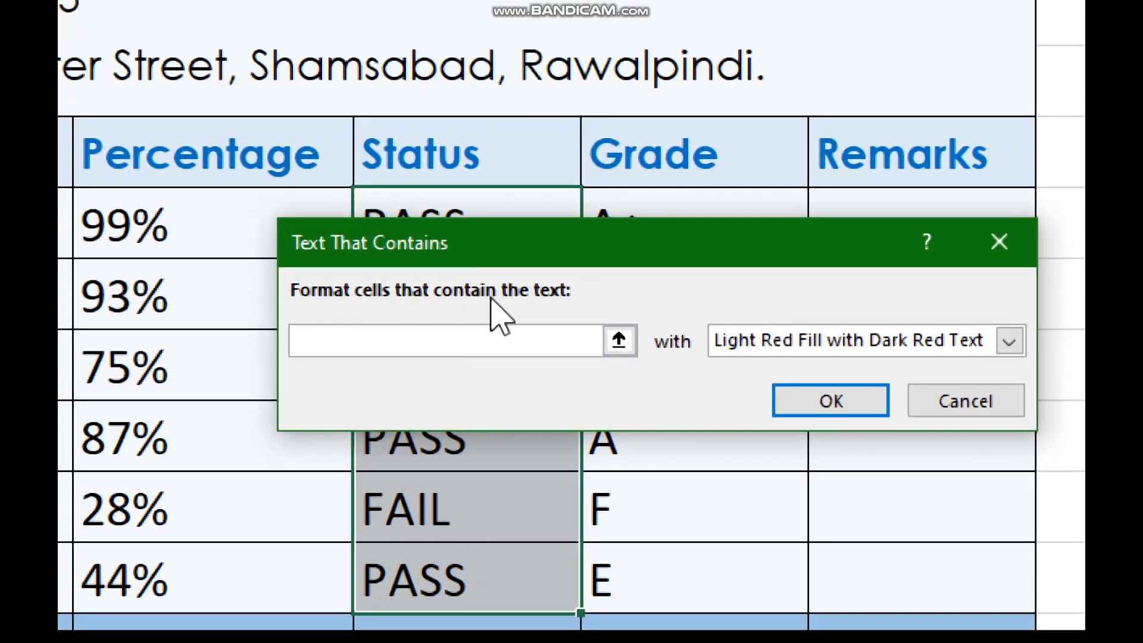
pyautogui.write('PASS')
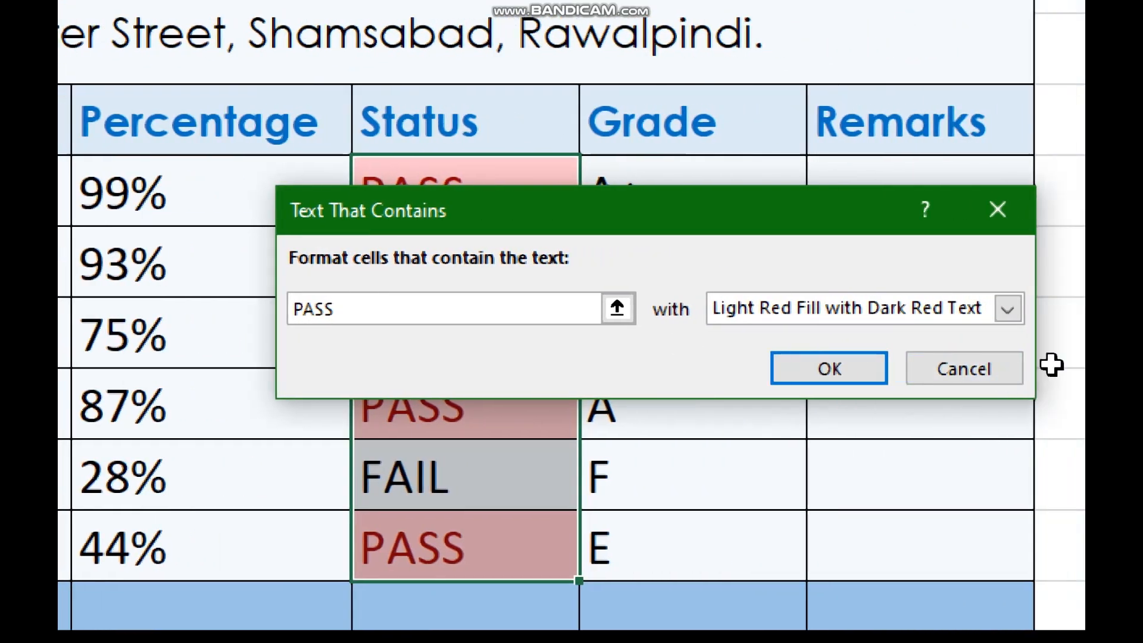
pyautogui.click(1007, 309)
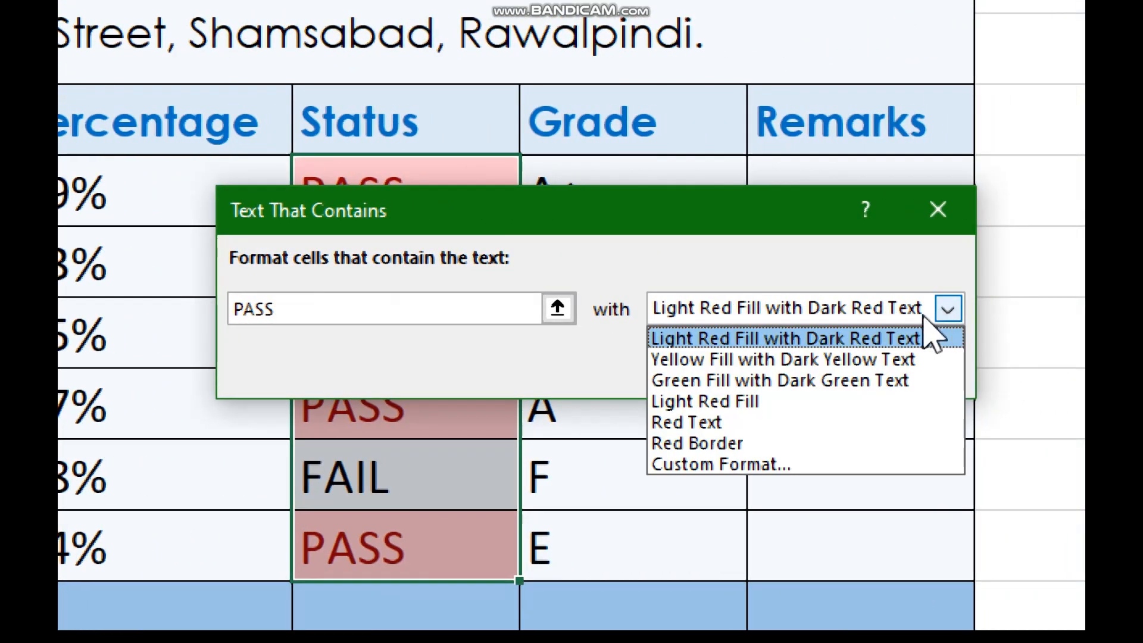
pyautogui.click(714, 385)
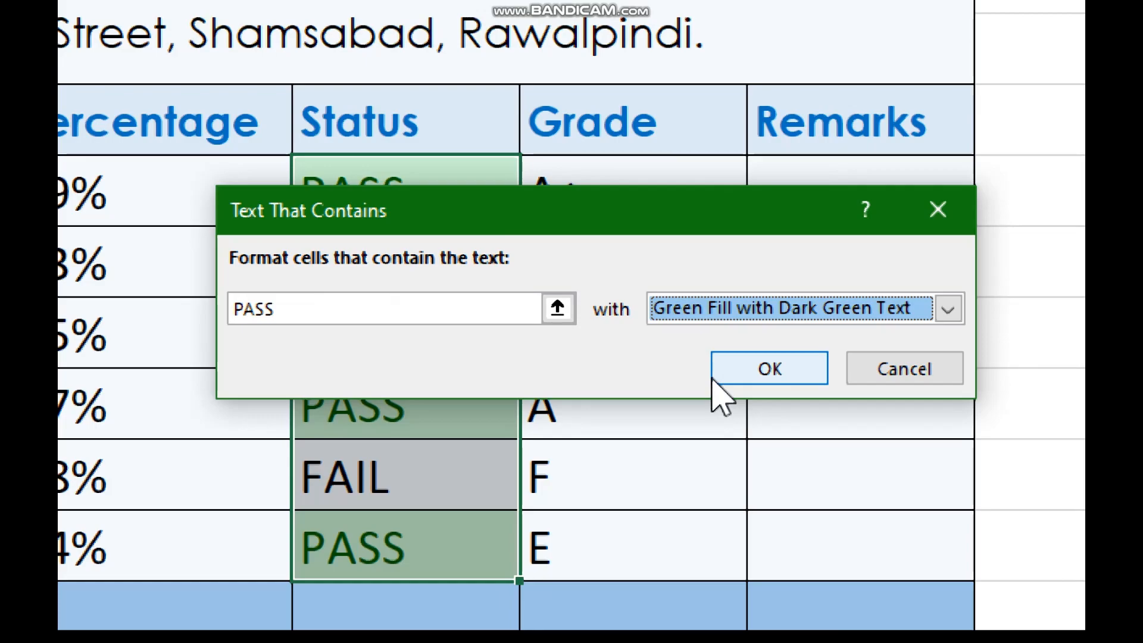
pyautogui.click(752, 376)
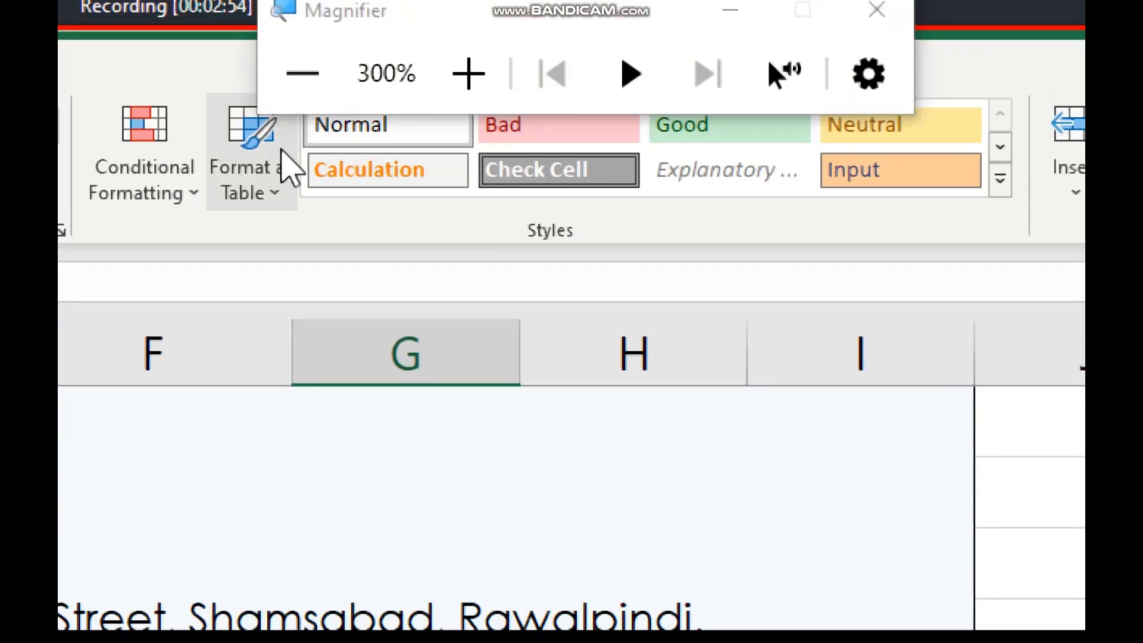
# Add a second Text that Contains rule formatting Status cells with FAIL in Light Red Fill with Dark Red Text
pyautogui.click(139, 179)
pyautogui.moveTo(467, 248)
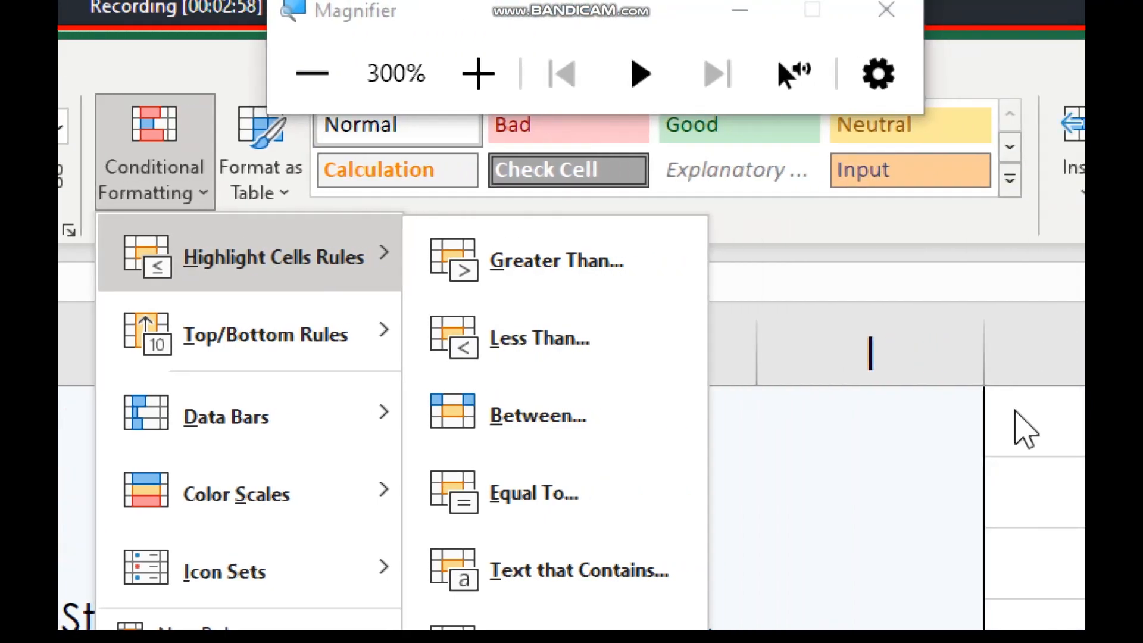
pyautogui.click(545, 571)
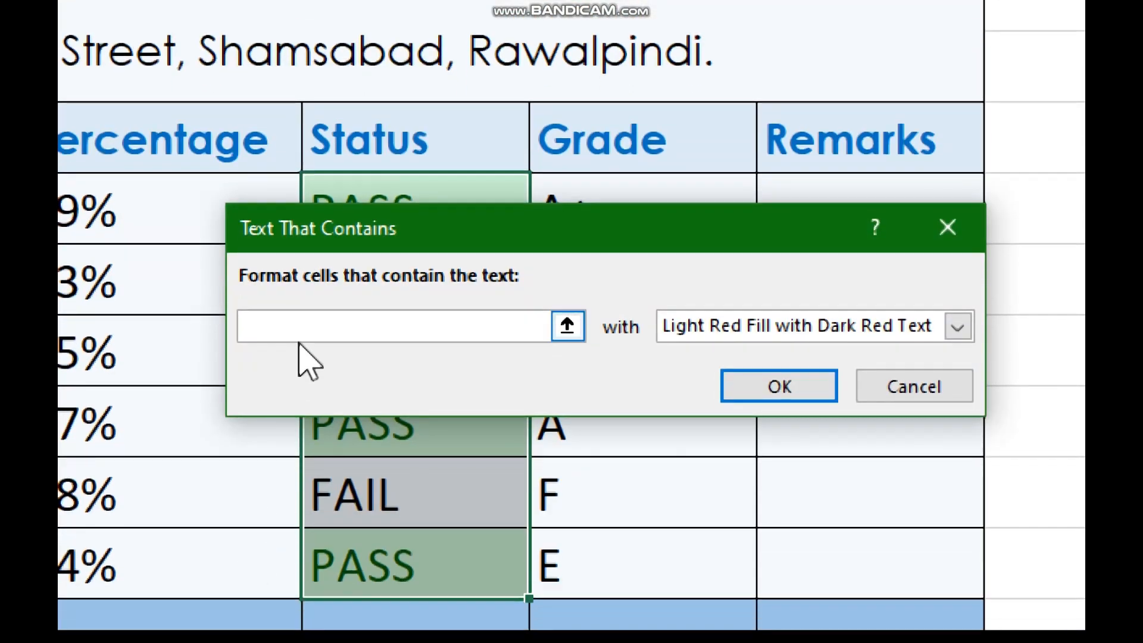
pyautogui.write('FAIL')
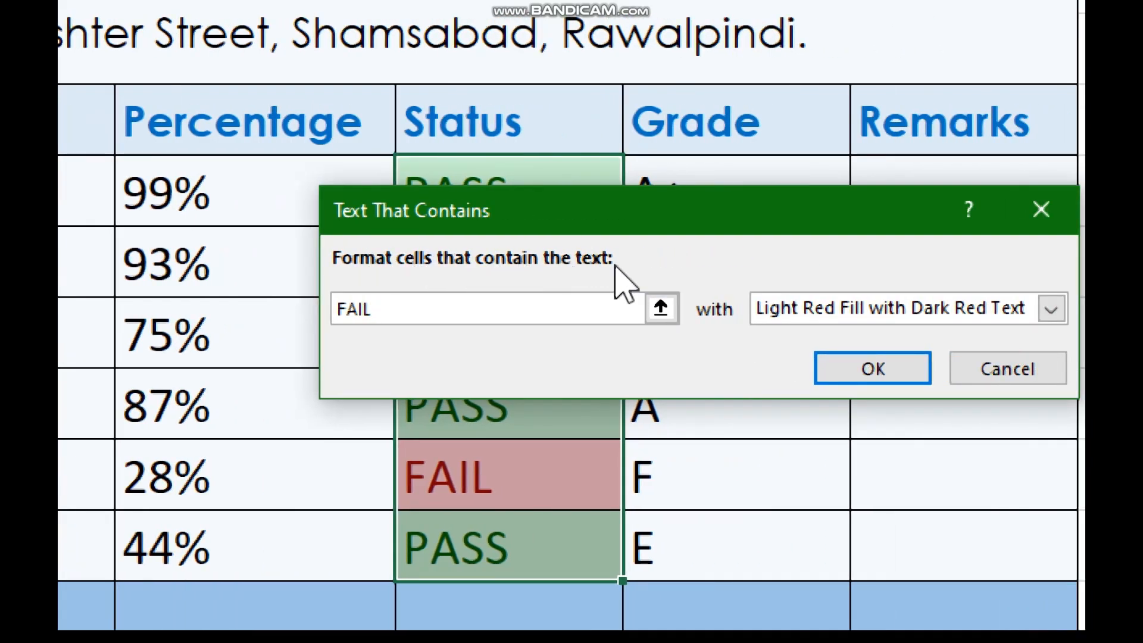
pyautogui.click(852, 310)
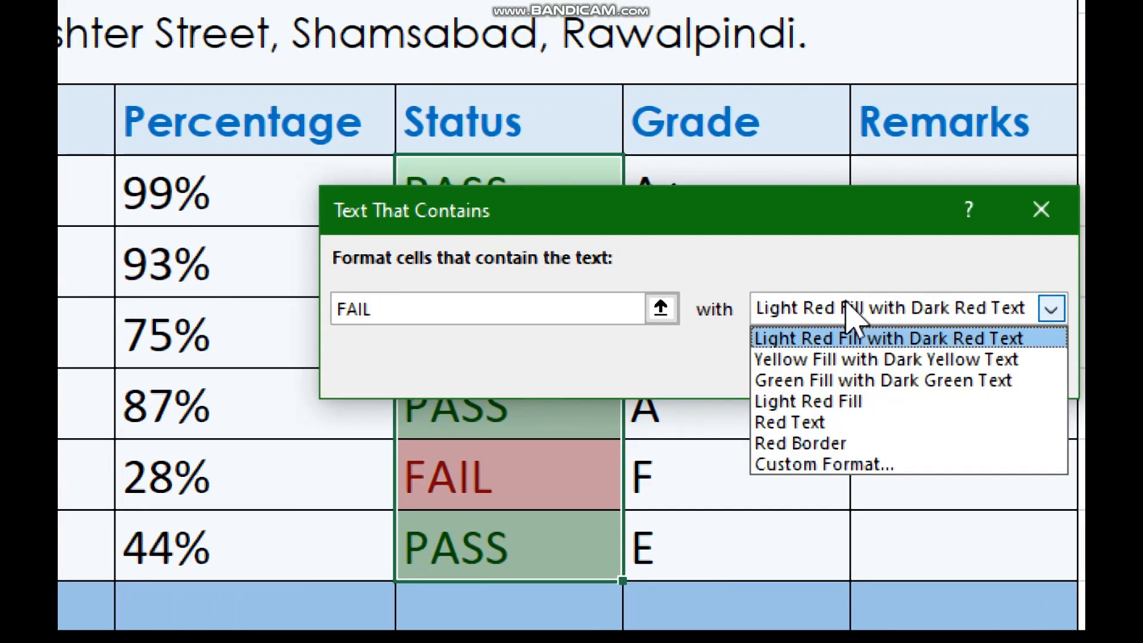
pyautogui.click(836, 339)
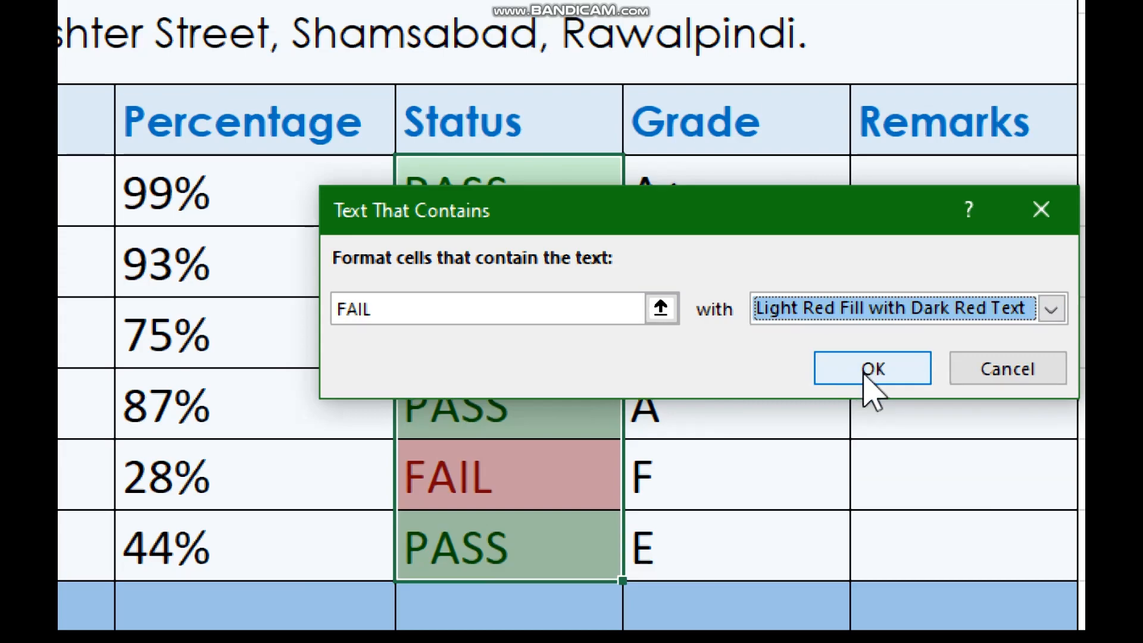
pyautogui.click(871, 371)
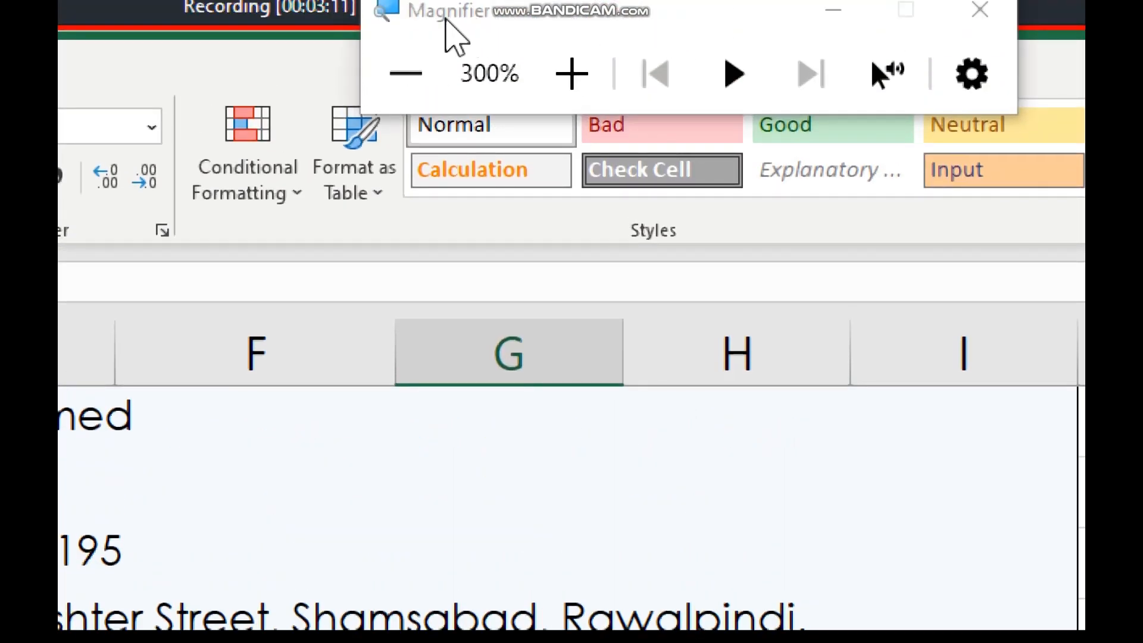
# Set the obtained marks for Eng, Urd, Mth, Sci, Sst and Isl to 15, 10, 11, 14, 15 and 10
pyautogui.click(406, 74)
pyautogui.click(404, 44)
pyautogui.click(471, 245)
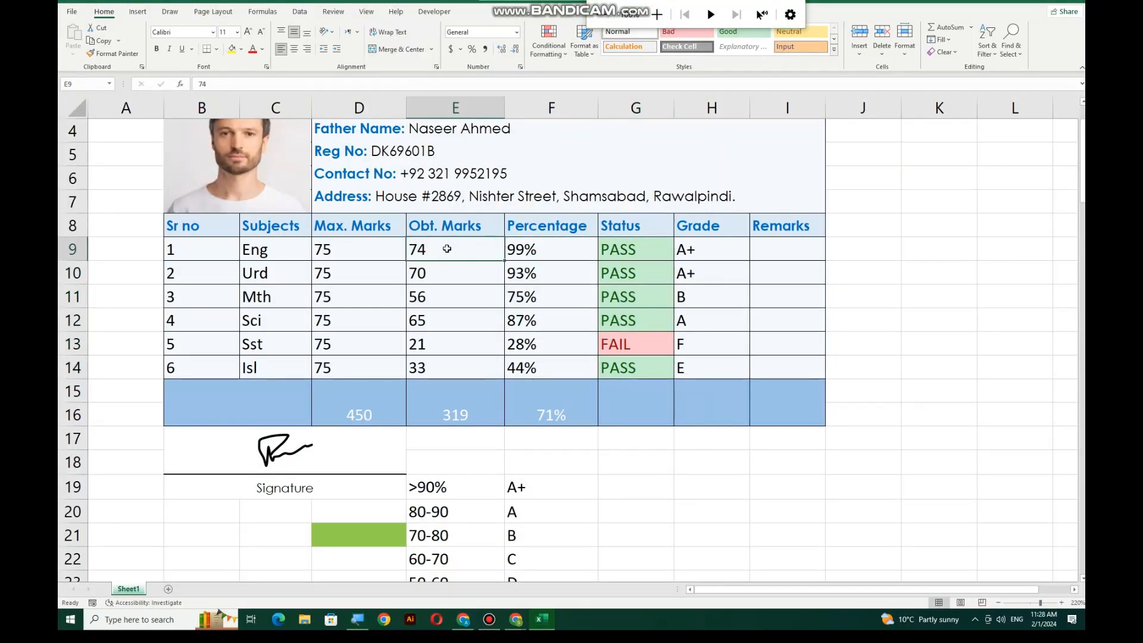
pyautogui.write('15')
pyautogui.press('Return')
pyautogui.write('10')
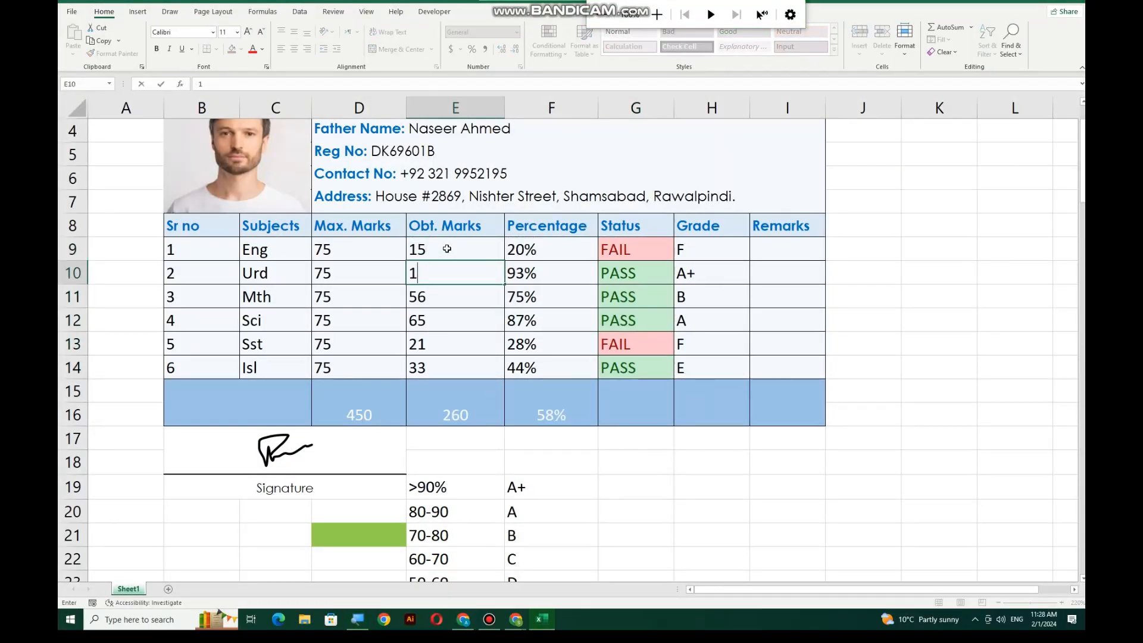
pyautogui.press('Return')
pyautogui.write('11')
pyautogui.press('Return')
pyautogui.write('14')
pyautogui.press('Return')
pyautogui.write('15')
pyautogui.press('Return')
pyautogui.write('10')
pyautogui.press('Return')
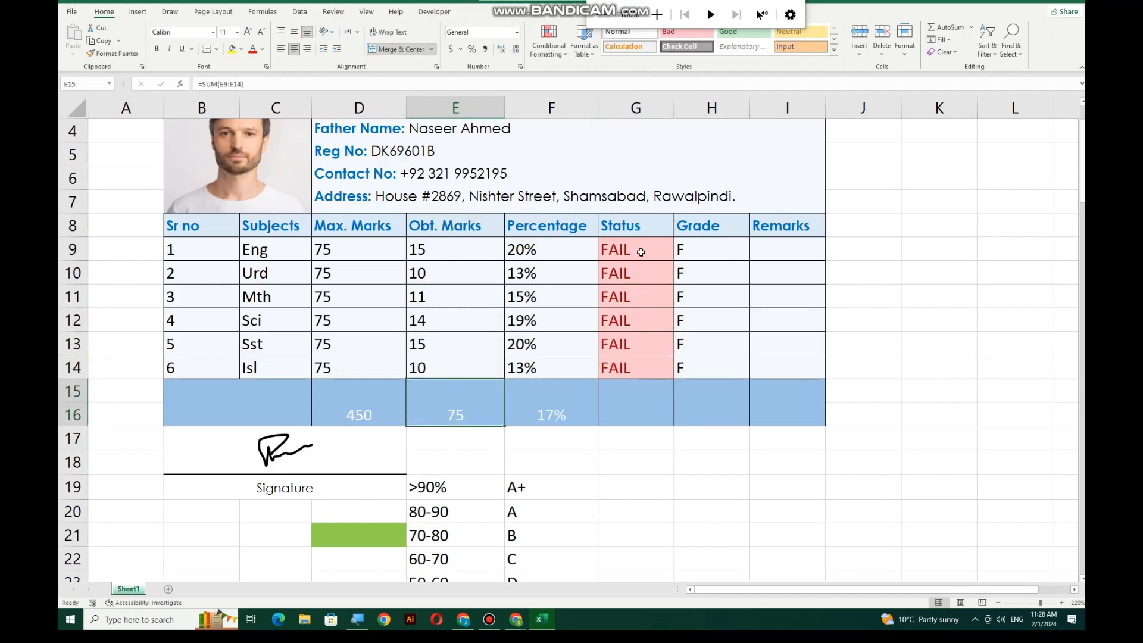
# Set the obtained marks for Urd to 45
pyautogui.click(466, 276)
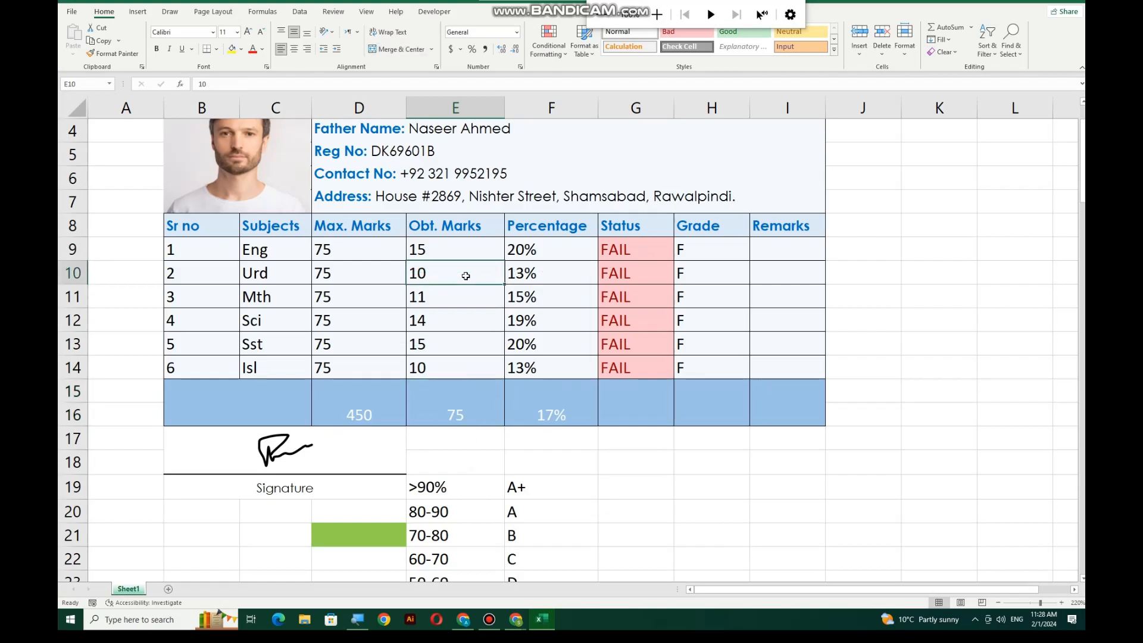
pyautogui.write('45')
pyautogui.press('Return')
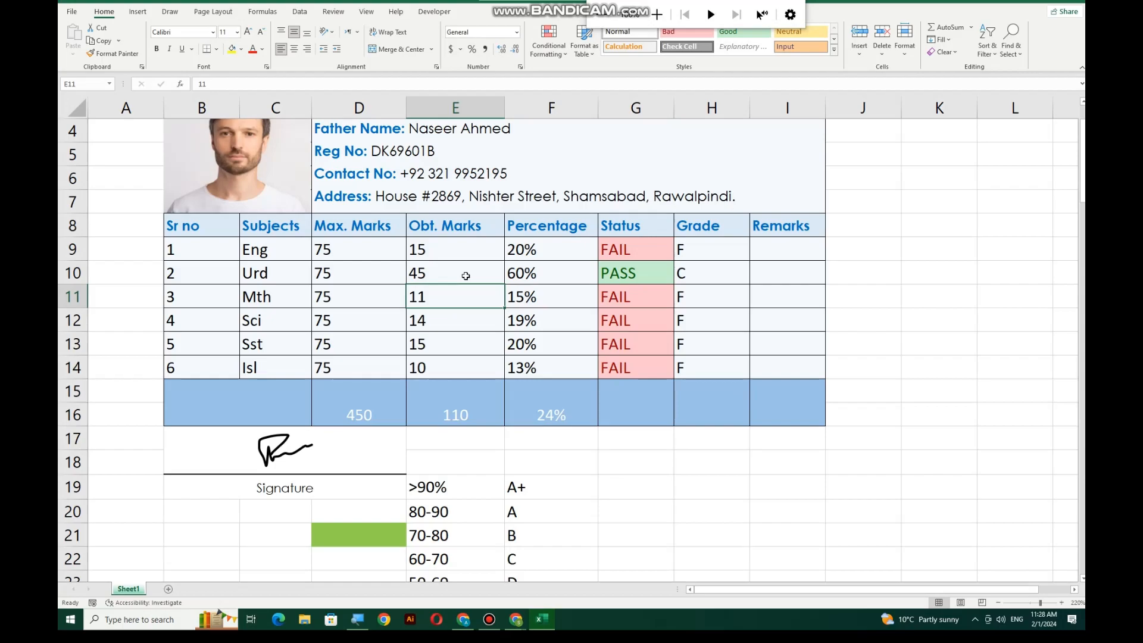
pyautogui.moveTo(626, 245); pyautogui.dragTo(648, 373)
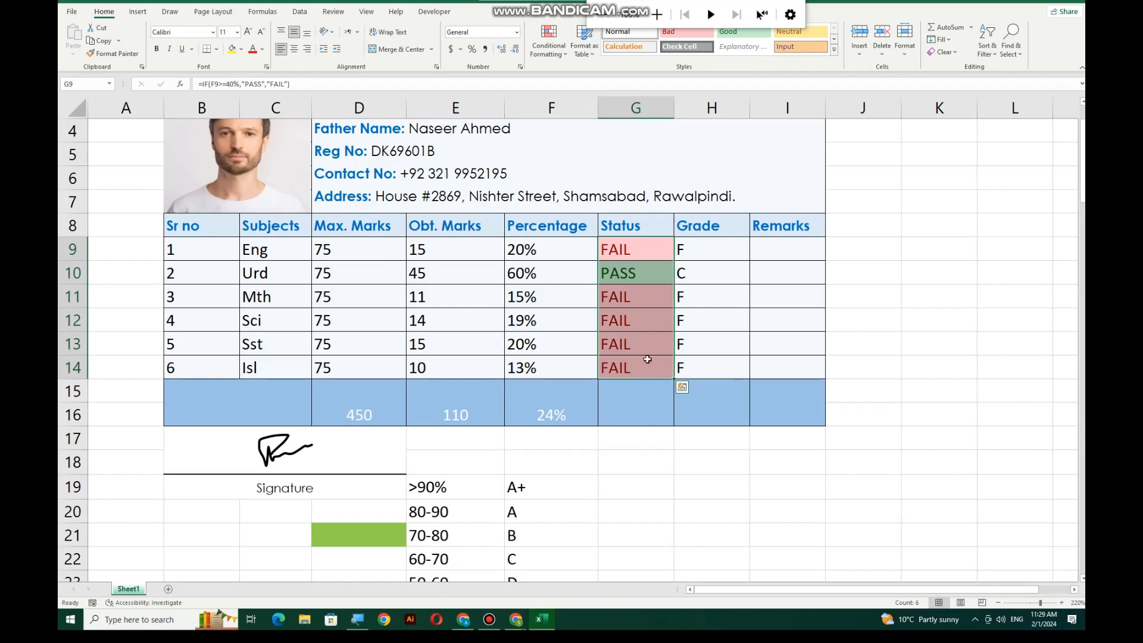
pyautogui.click(551, 50)
pyautogui.moveTo(559, 76)
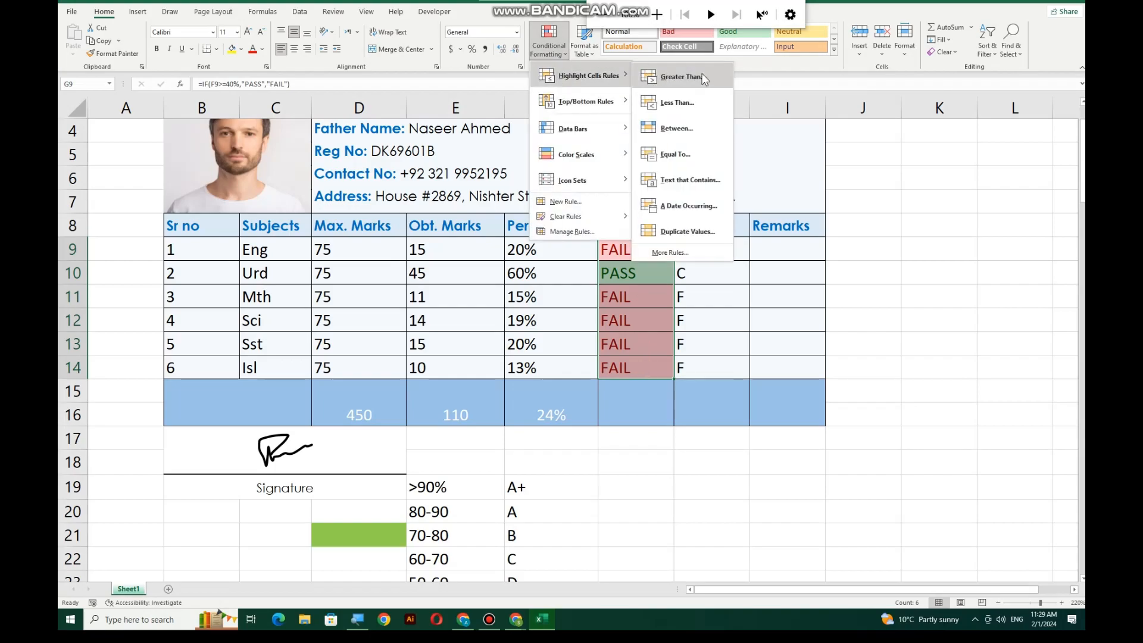
pyautogui.click(671, 188)
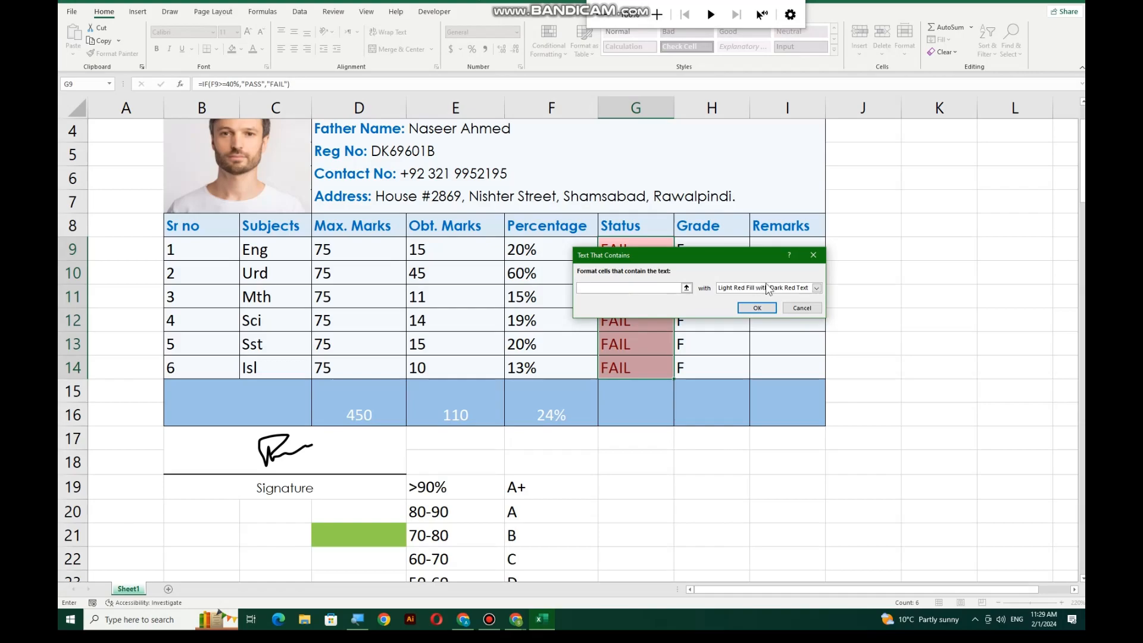
pyautogui.click(817, 305)
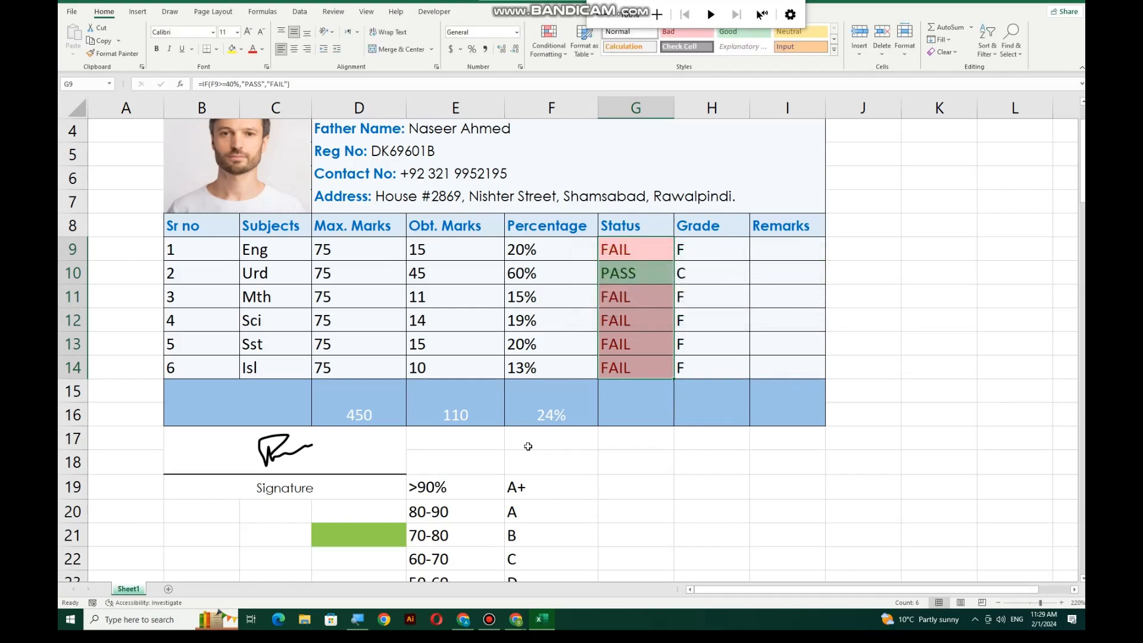
pyautogui.click(489, 620)
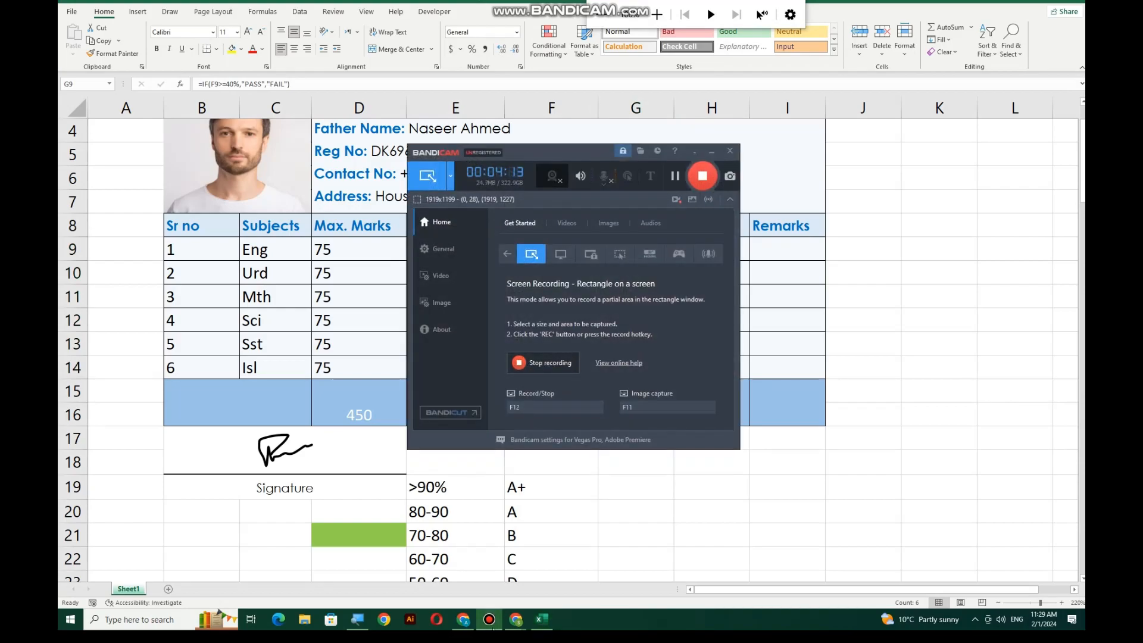